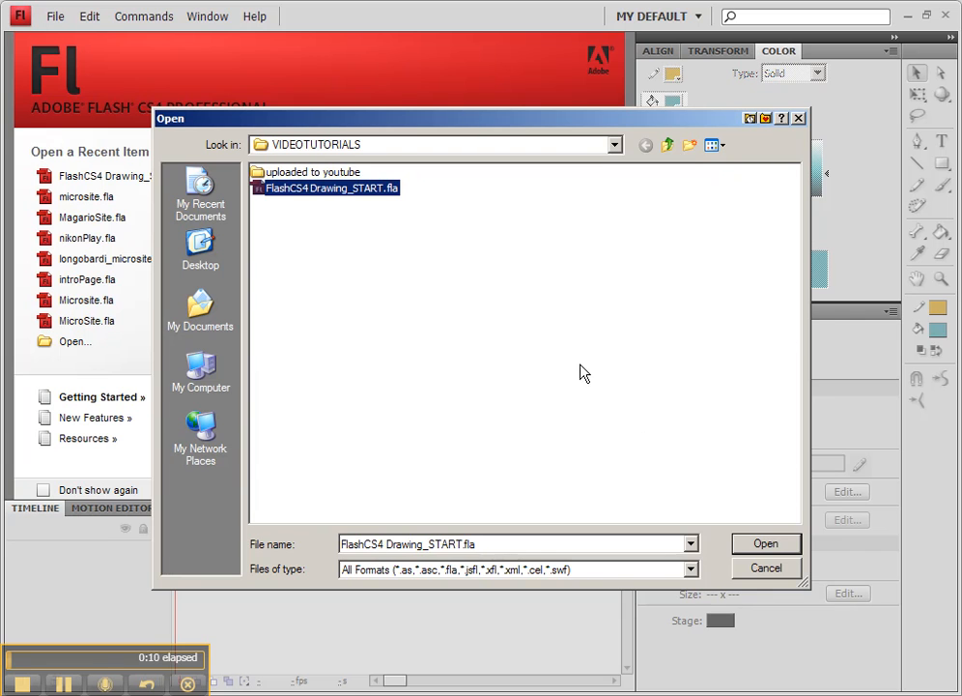
Open FlashCS4 Drawing_START.fla and look at its document properties without changing them
click(776, 550)
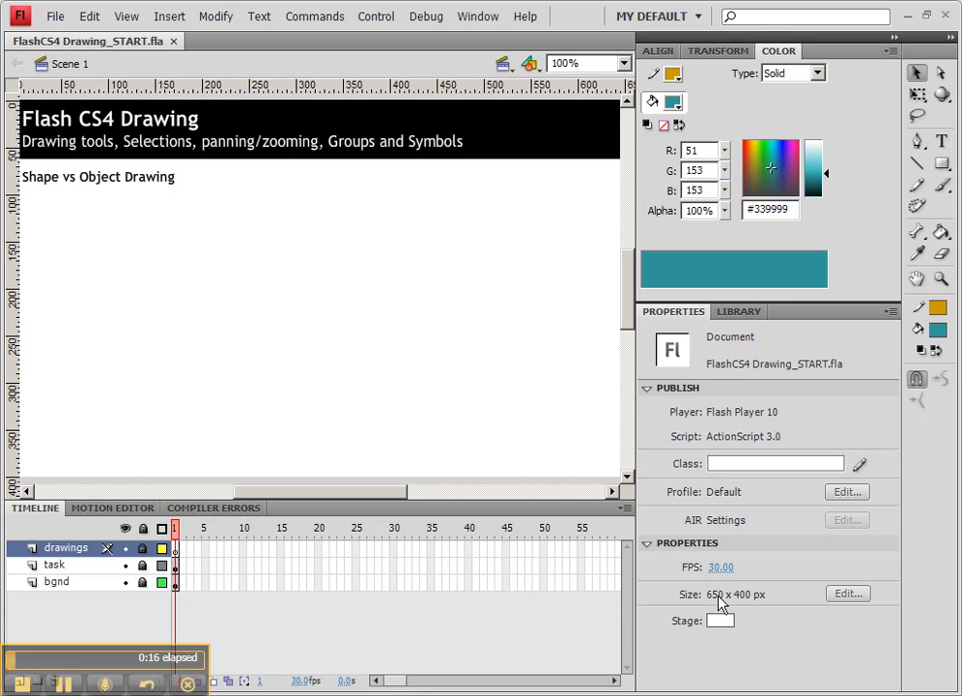
click(849, 594)
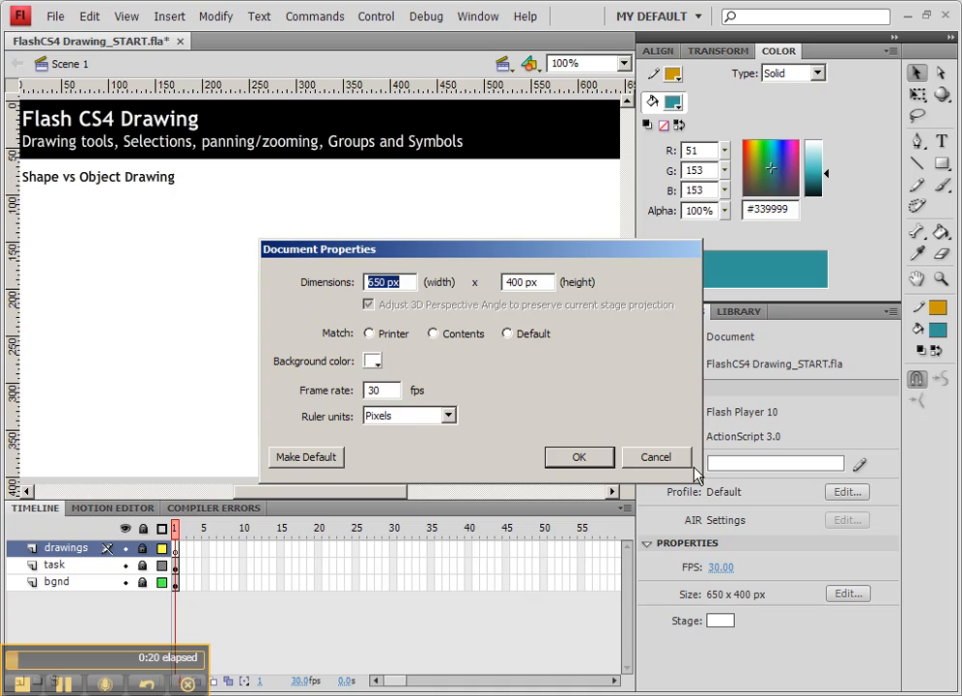
click(664, 457)
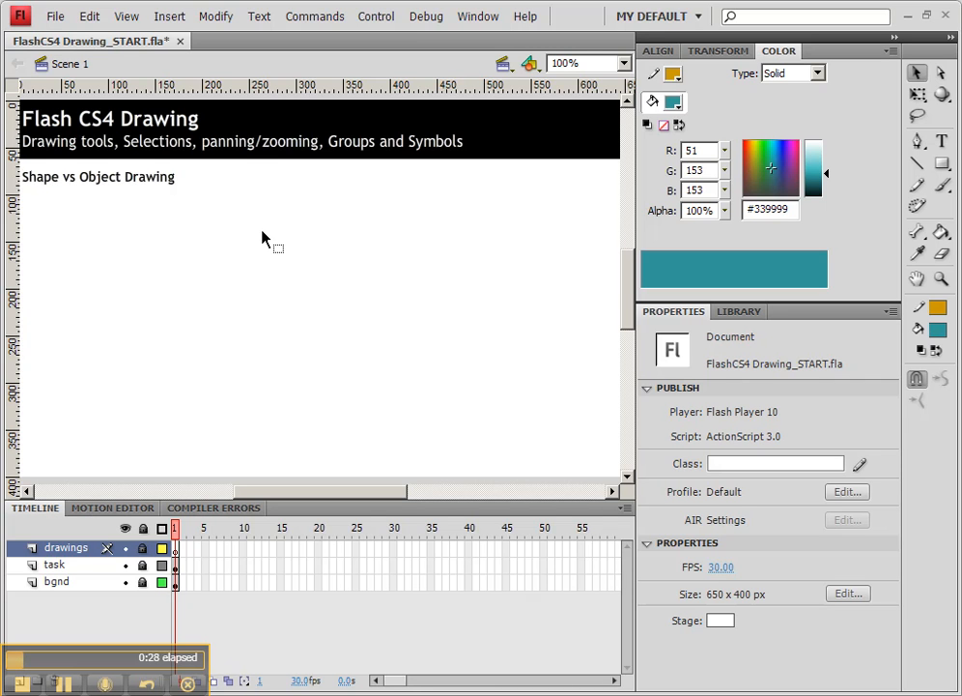
Examine the stage at different zoom levels and pan positions, and try the Zoom and Hand tools
drag(260, 230, 281, 234)
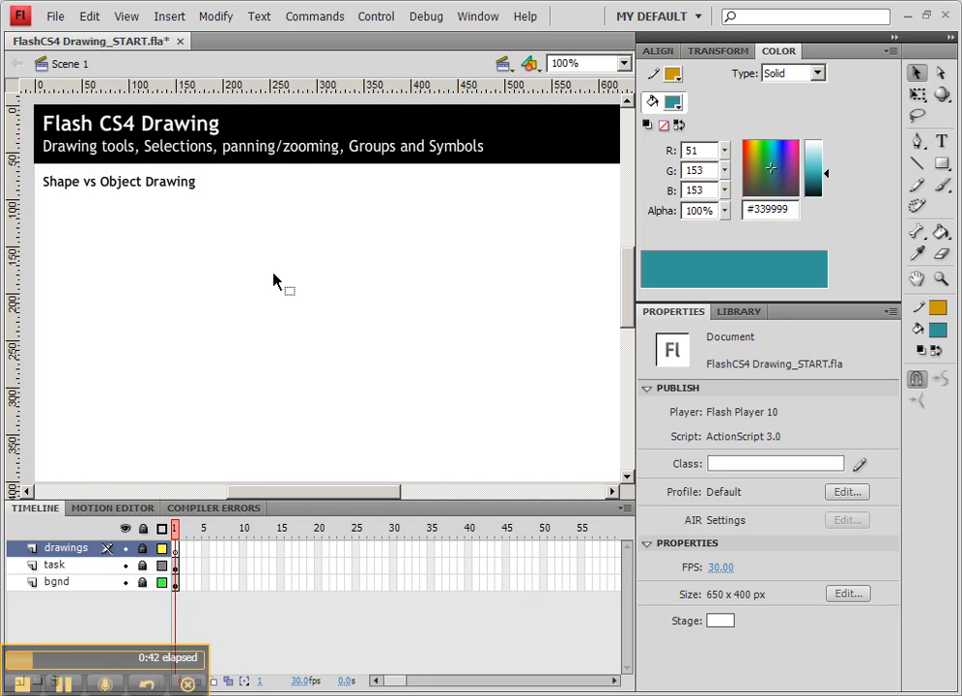
key(ctrl+equal)
key(ctrl+minus)
key(ctrl+minus)
key(ctrl+equal)
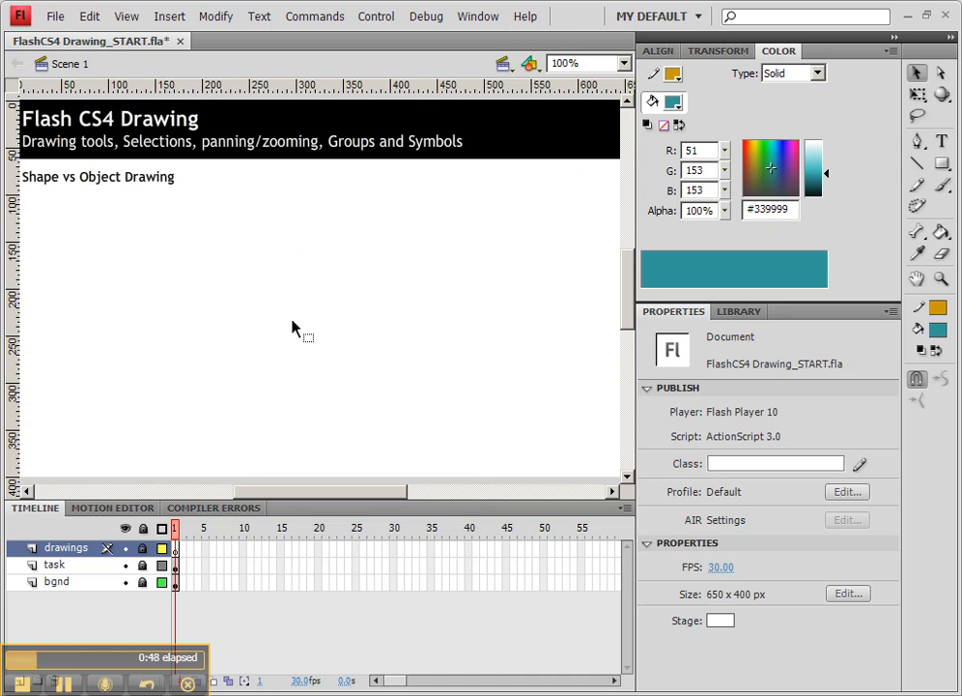
key(ctrl+2)
key(ctrl+1)
key(space)
mouse_move(245, 293)
mouse_down()
mouse_move(295, 299)
mouse_move(262, 300)
mouse_up()
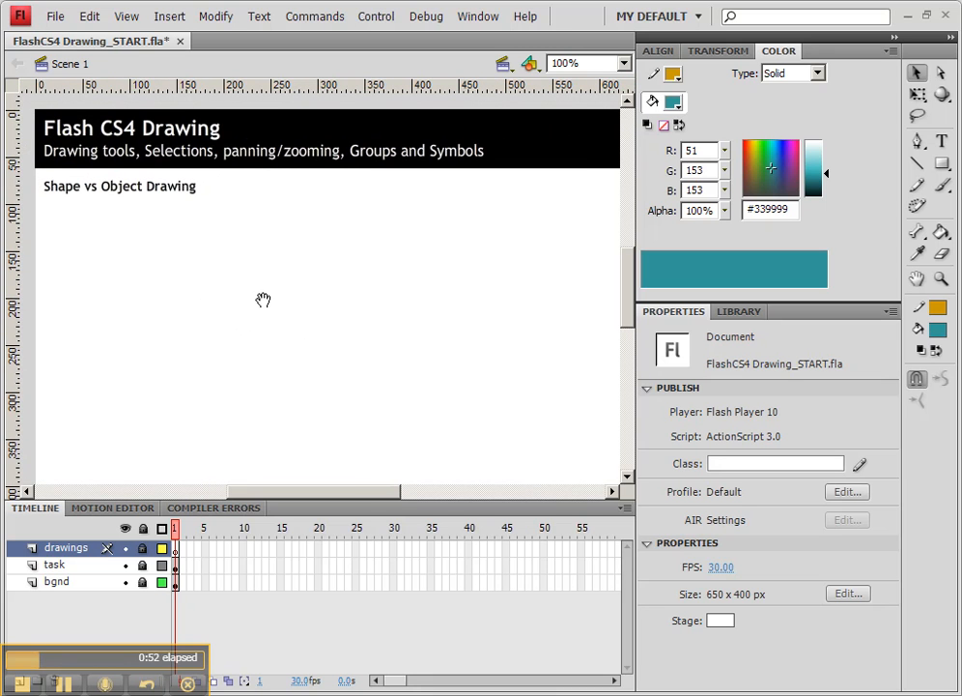
click(940, 278)
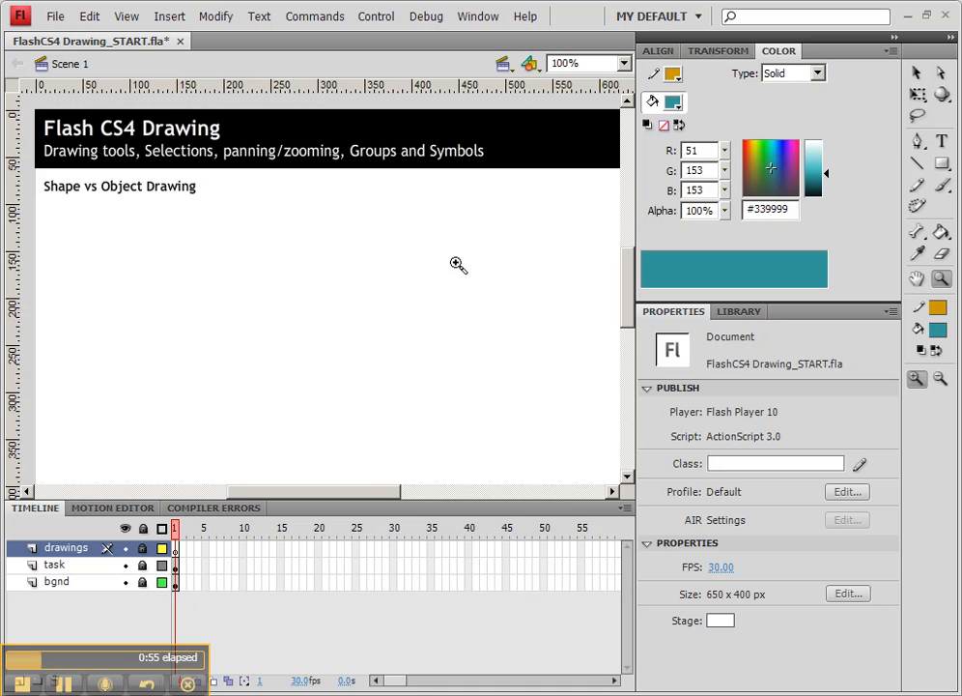
click(916, 278)
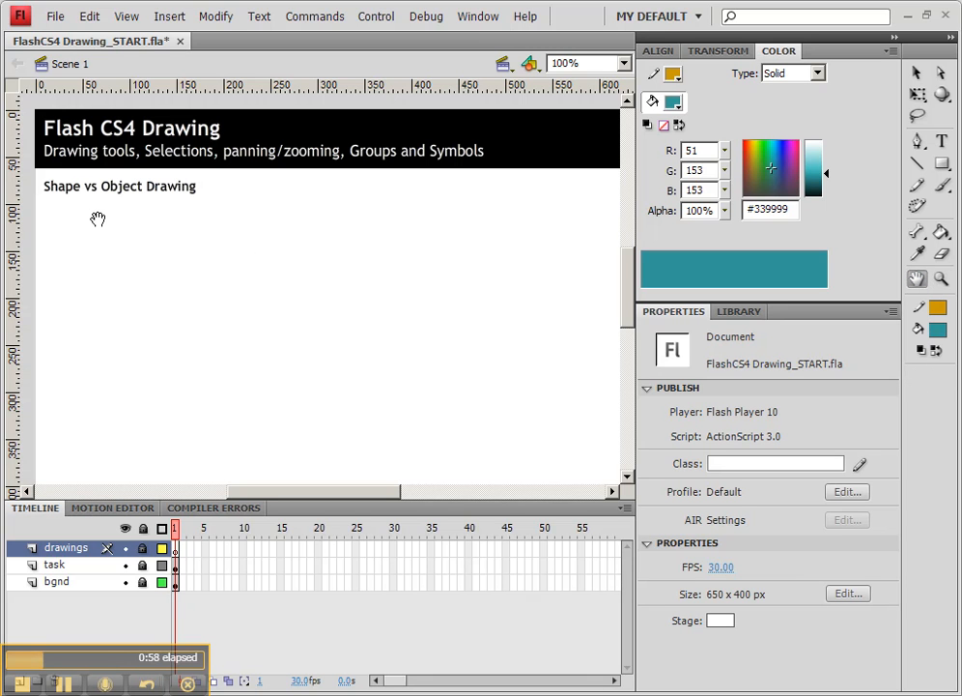
Choose the Rectangle tool and look over the drawings, task and bgnd layers and their frames
click(942, 165)
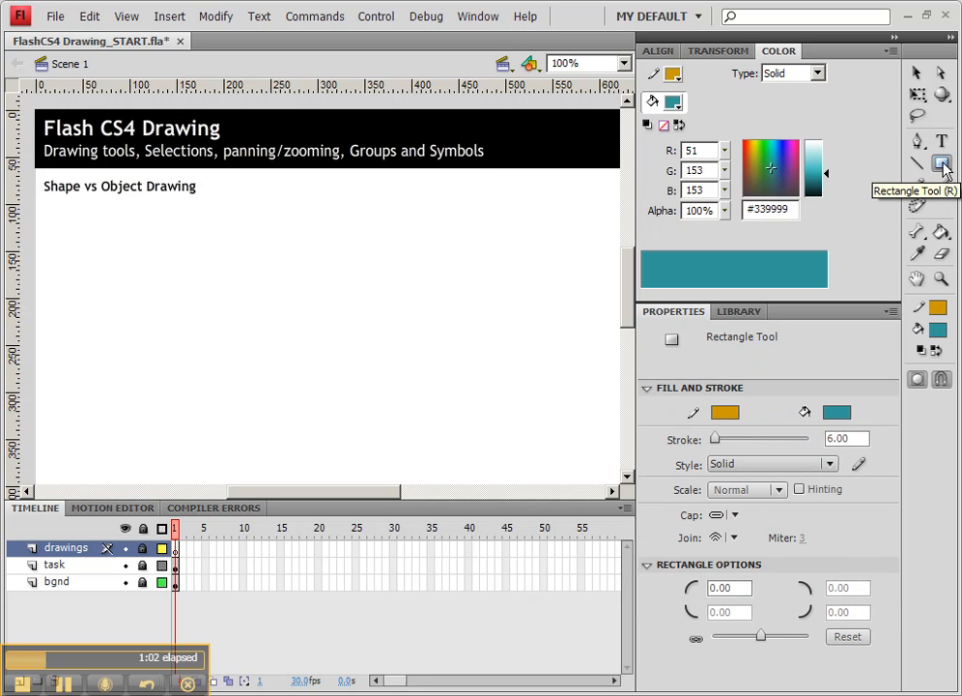
click(53, 551)
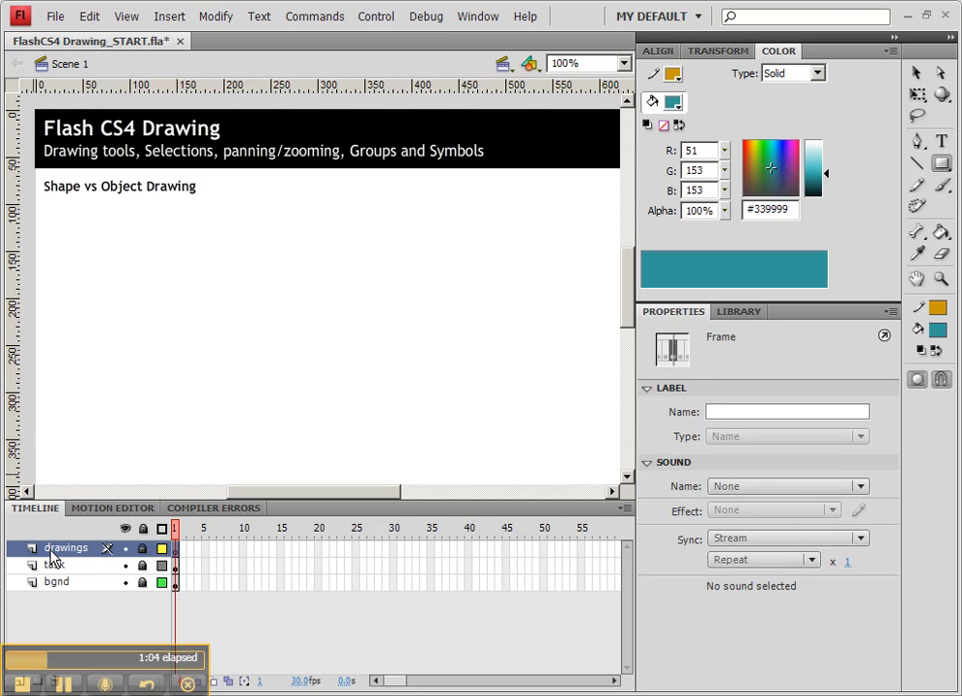
click(53, 565)
click(56, 583)
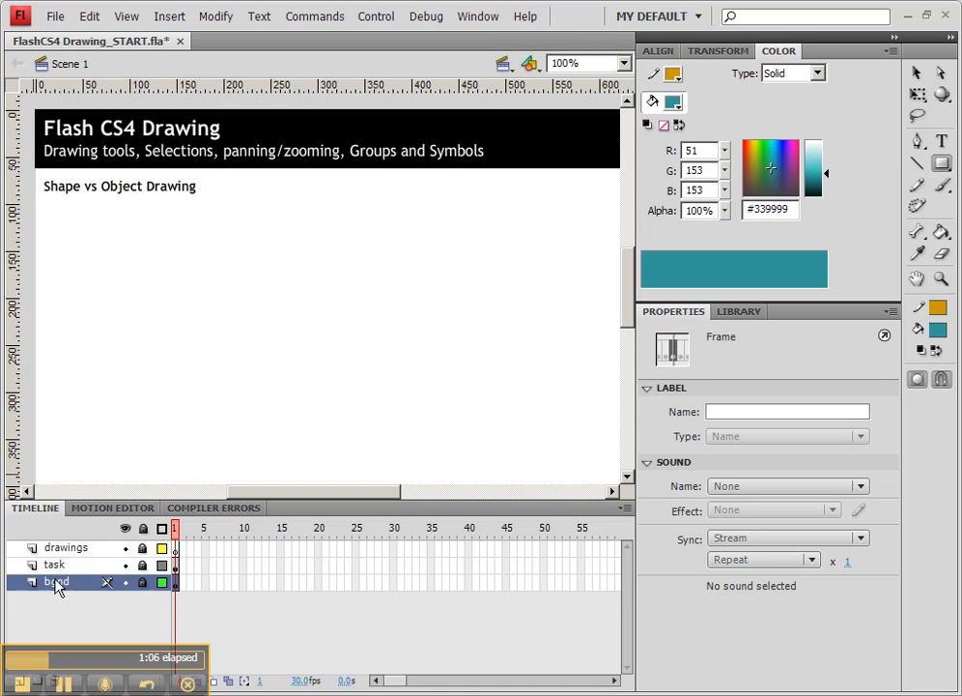
click(54, 565)
click(64, 550)
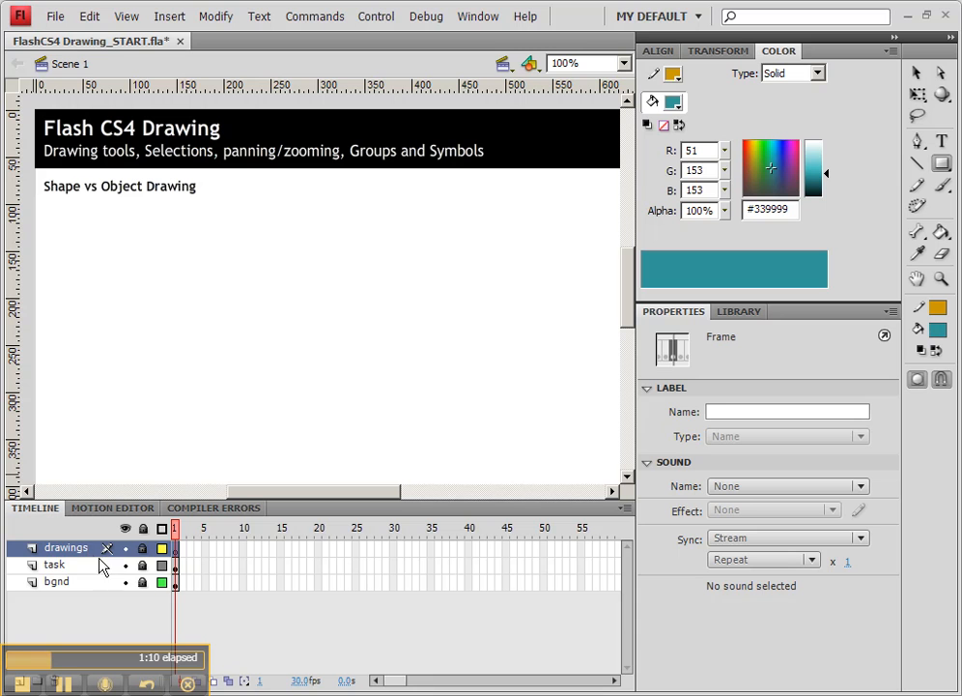
click(235, 565)
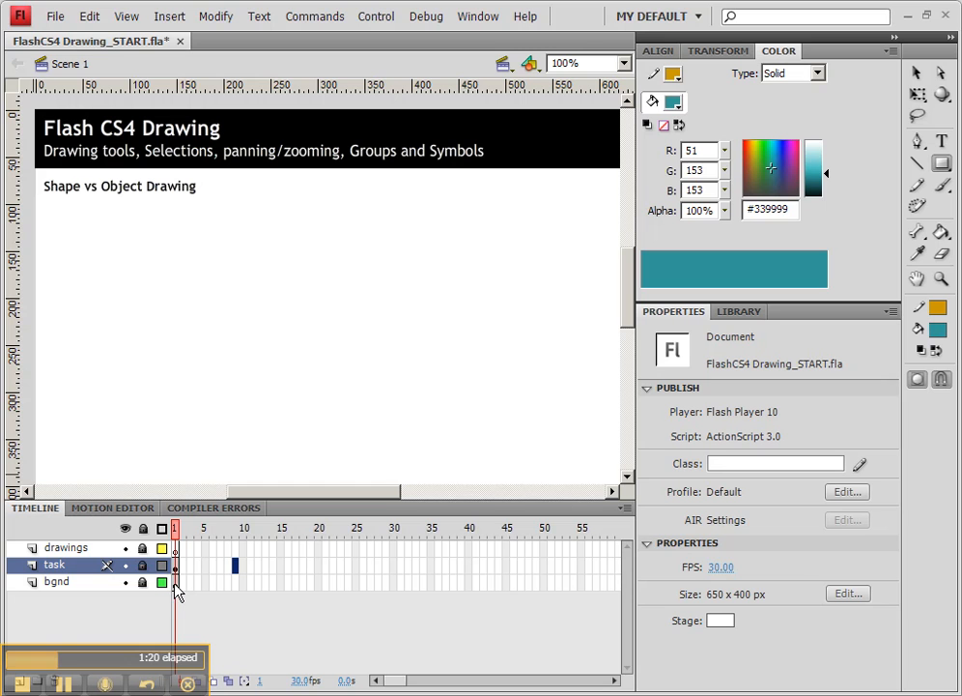
Make drawings the current layer and unlock it for drawing on the stage
click(70, 551)
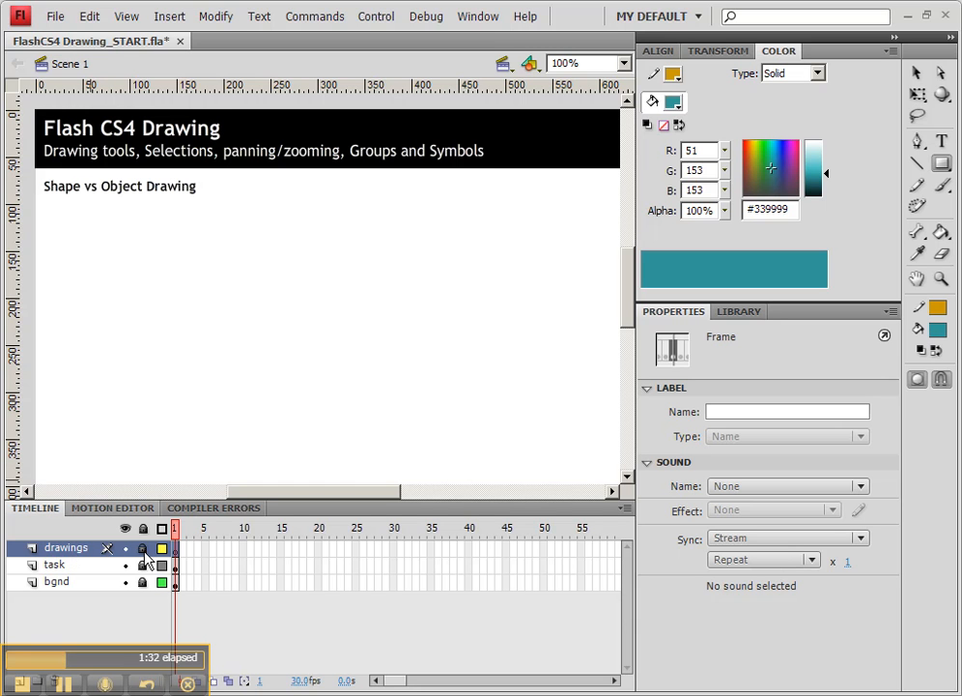
click(191, 251)
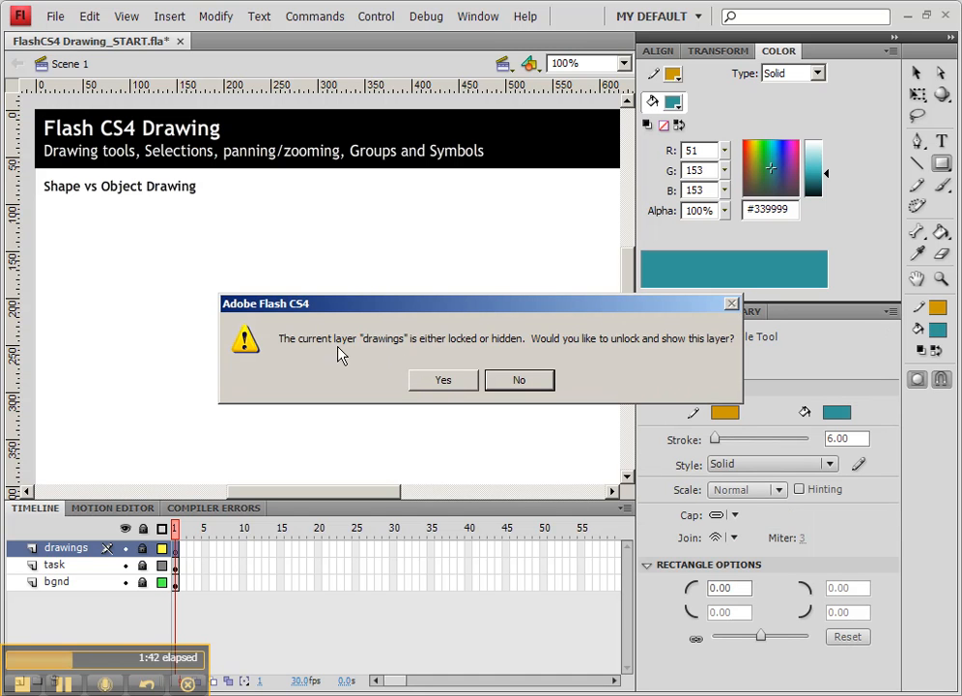
click(444, 381)
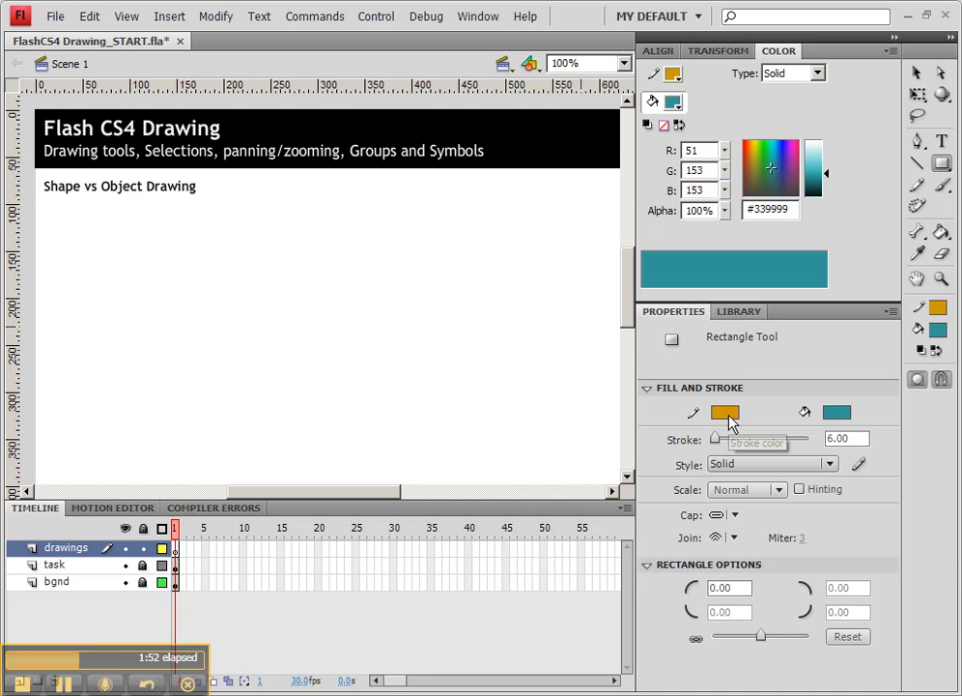
Give the Rectangle tool a solid orange stroke with a size of 6
click(726, 413)
click(837, 536)
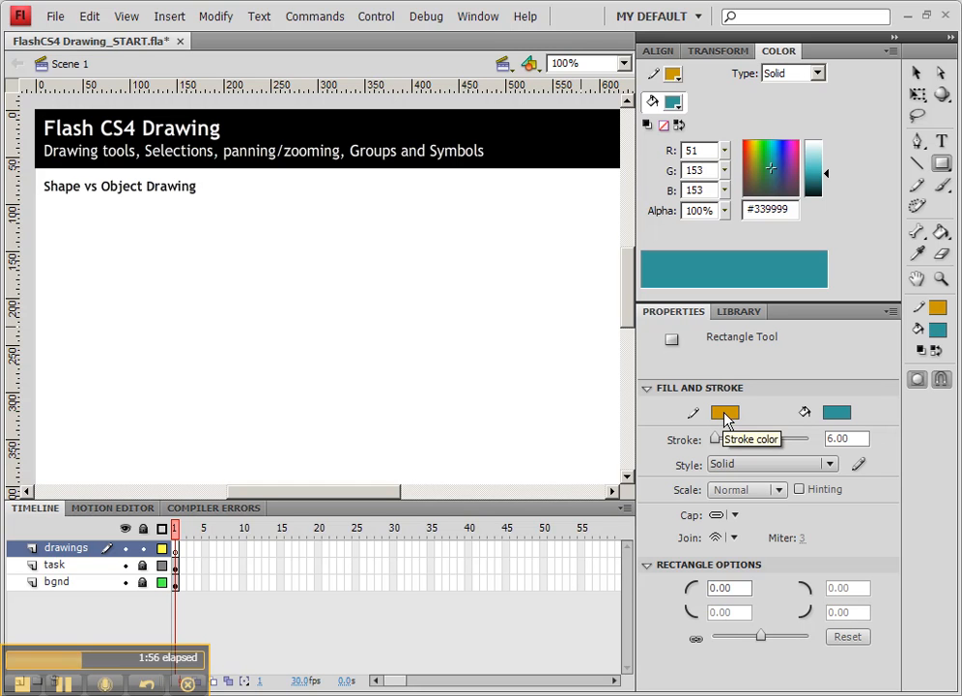
drag(855, 439, 803, 437)
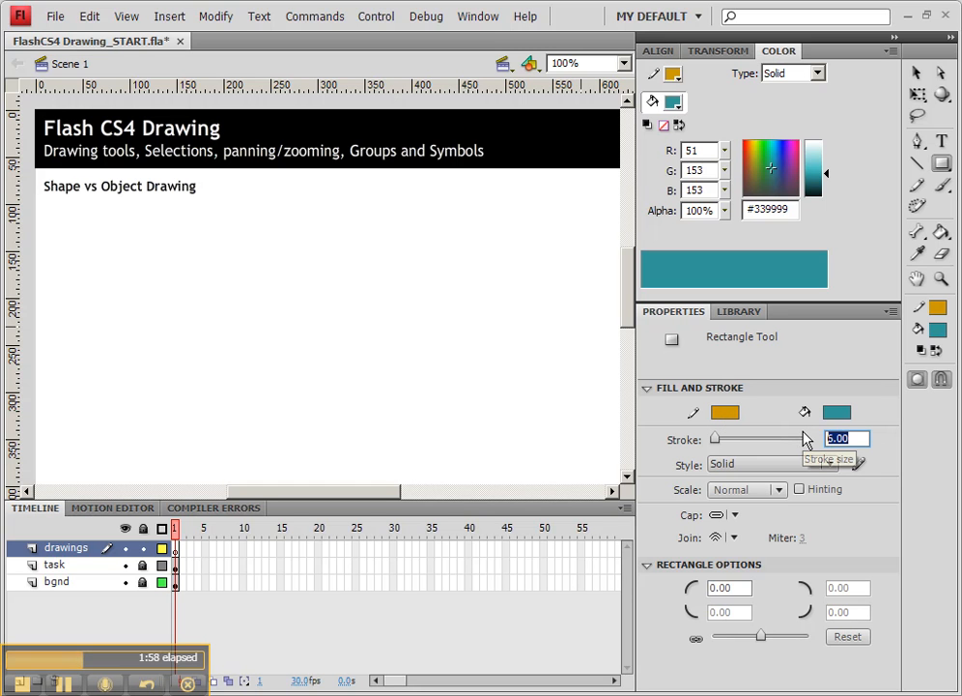
text(6)
key(Return)
drag(722, 440, 742, 440)
click(855, 440)
text(6)
key(Return)
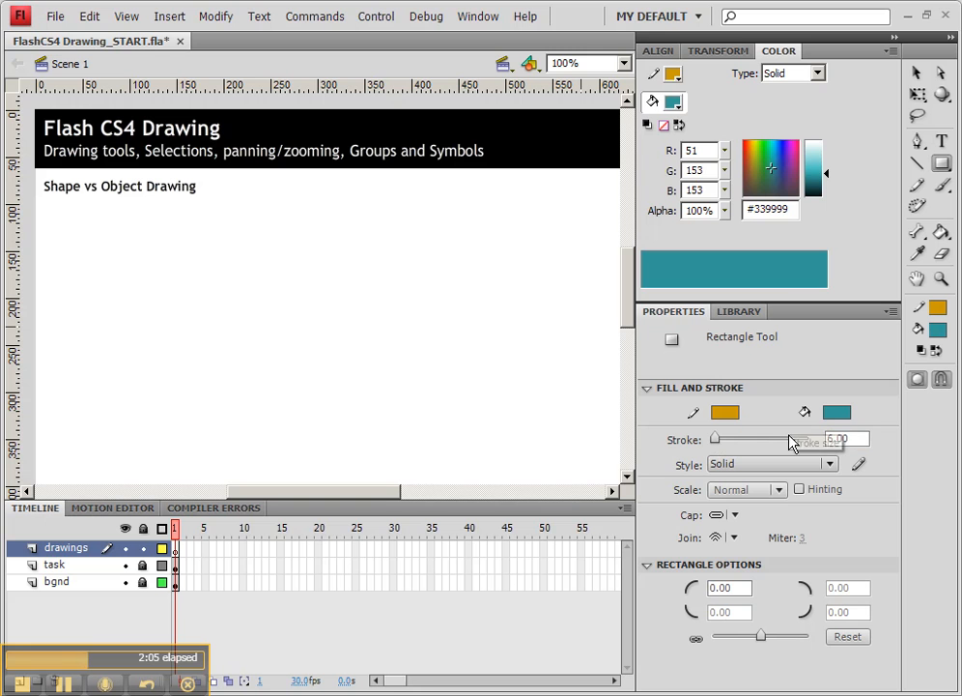
Set the rectangle fill to teal #339999 and view the available shape tool variants
click(845, 414)
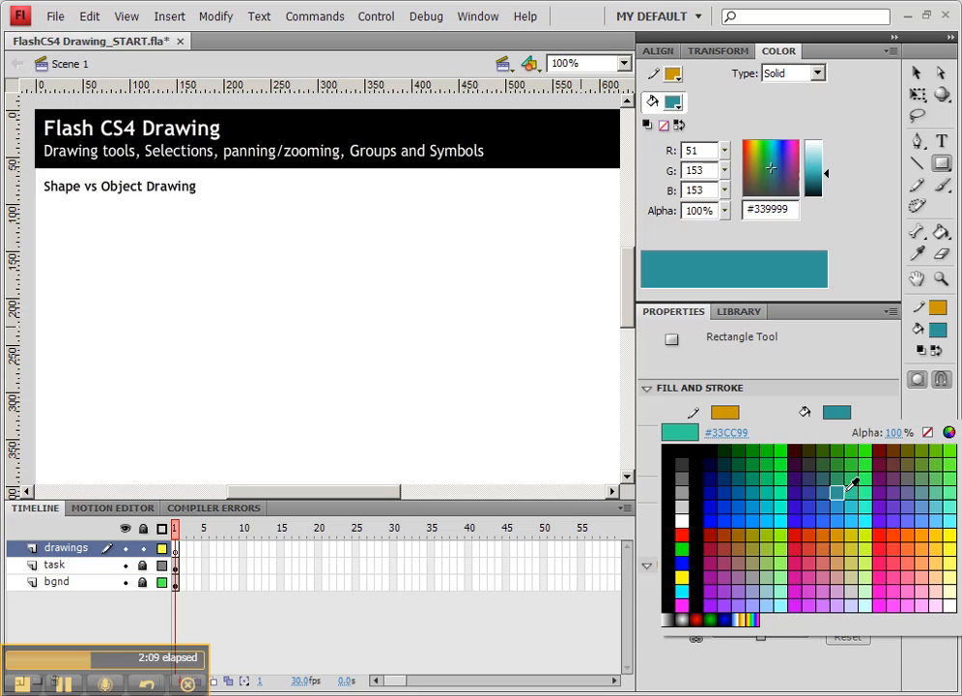
click(837, 493)
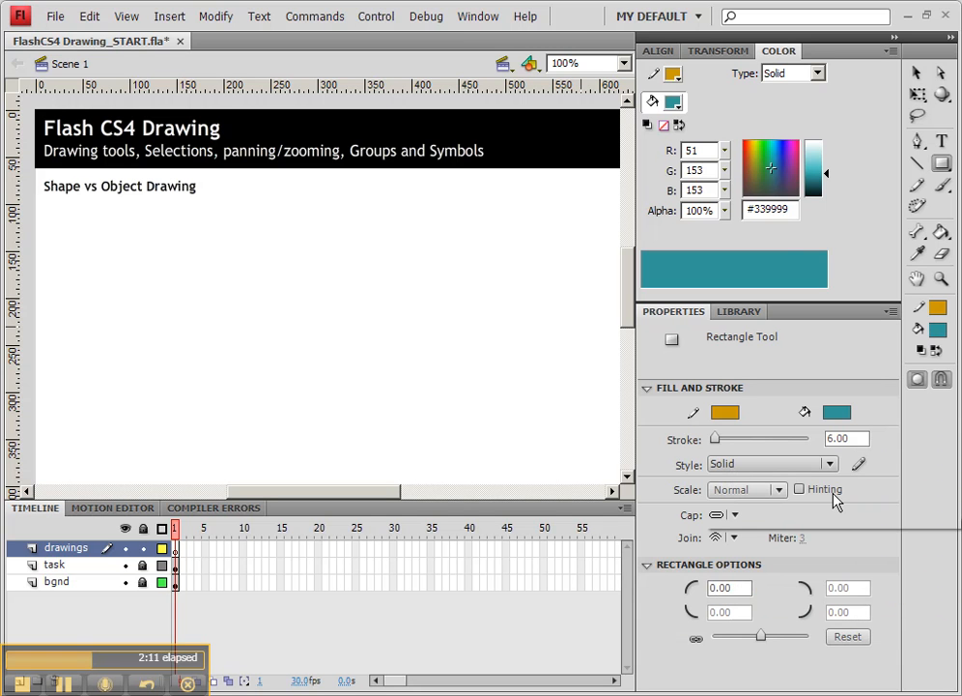
click(942, 166)
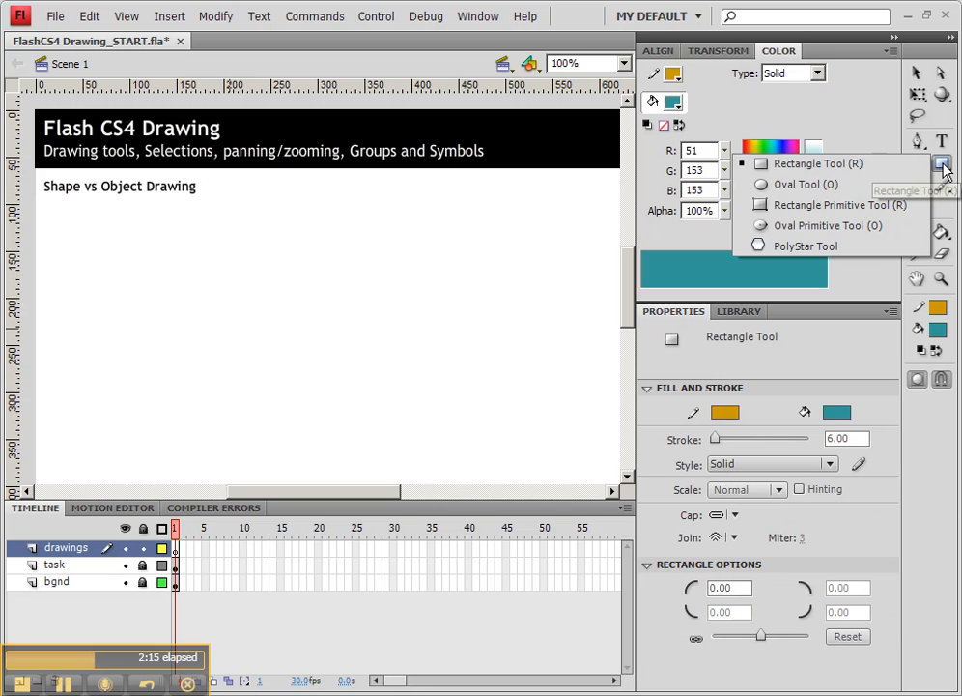
click(885, 322)
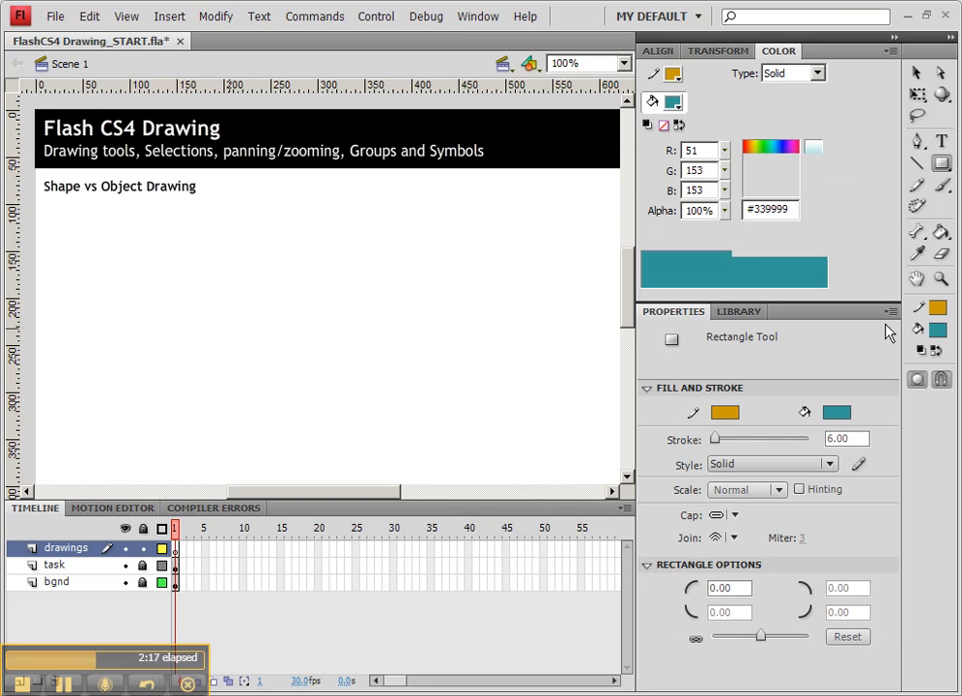
Draw a plain shape rectangle about 129 by 79 px, and to its right an Object Drawing rectangle about 143 by 74 px
click(916, 381)
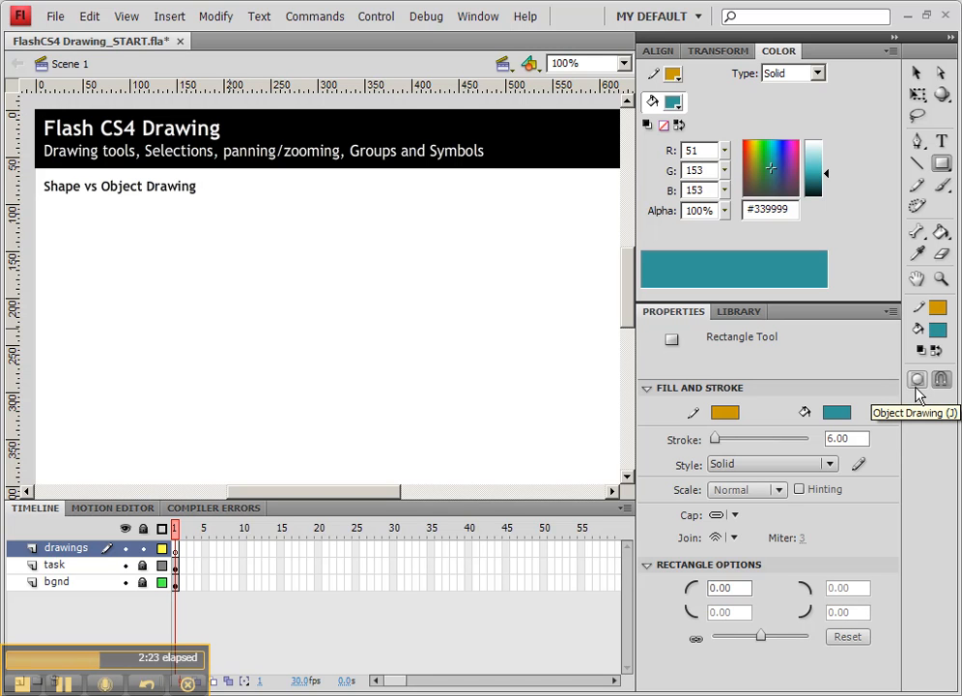
click(917, 381)
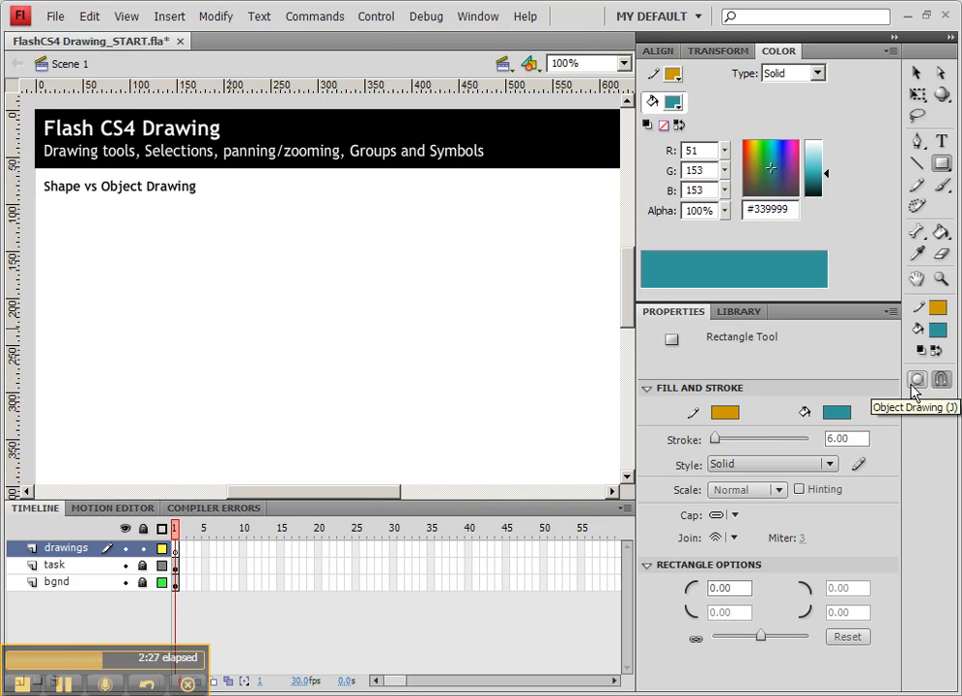
drag(95, 254, 219, 328)
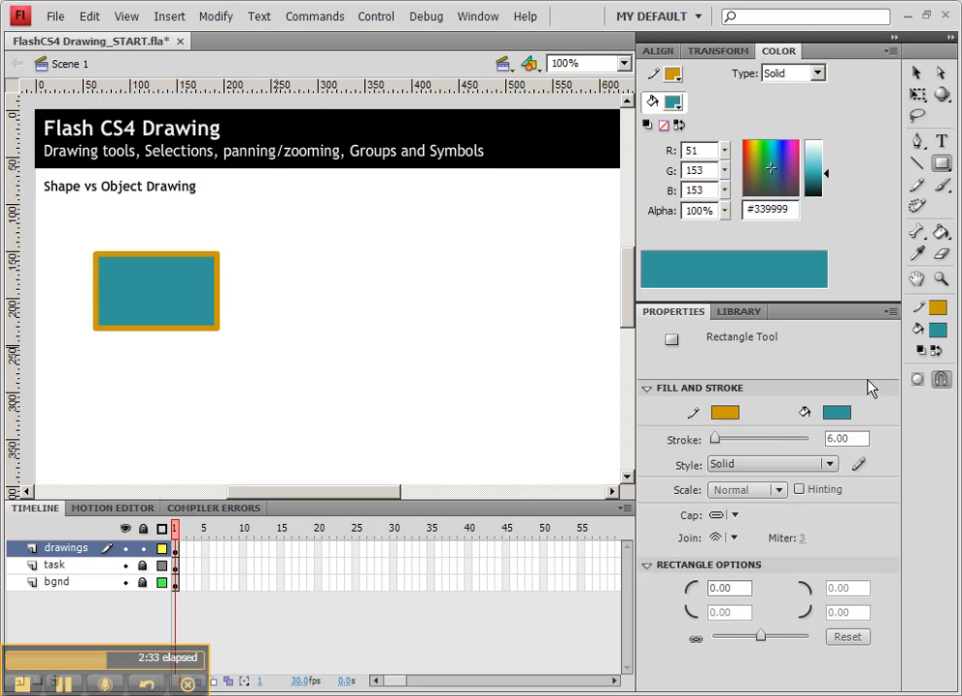
click(915, 382)
drag(306, 253, 442, 323)
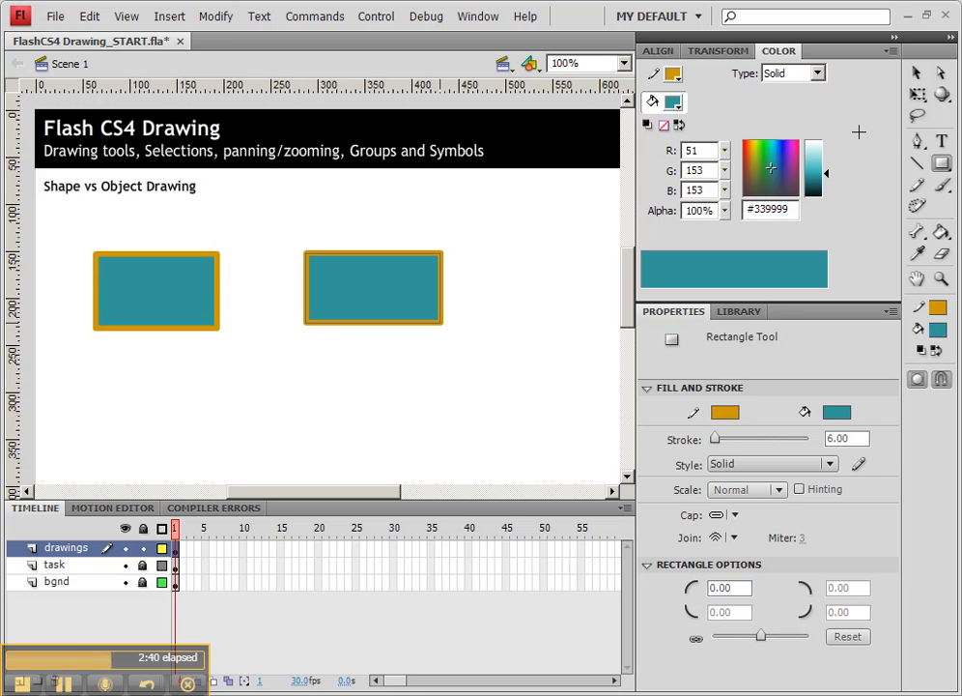
Select each rectangle in turn to compare the properties of the plain shape and the drawing object
click(919, 73)
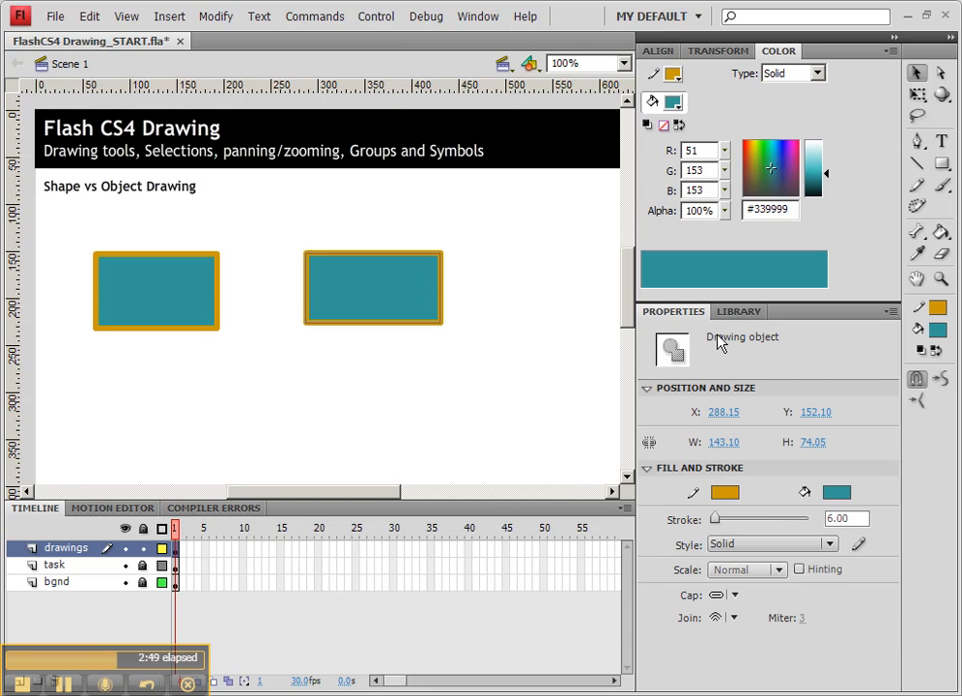
click(135, 278)
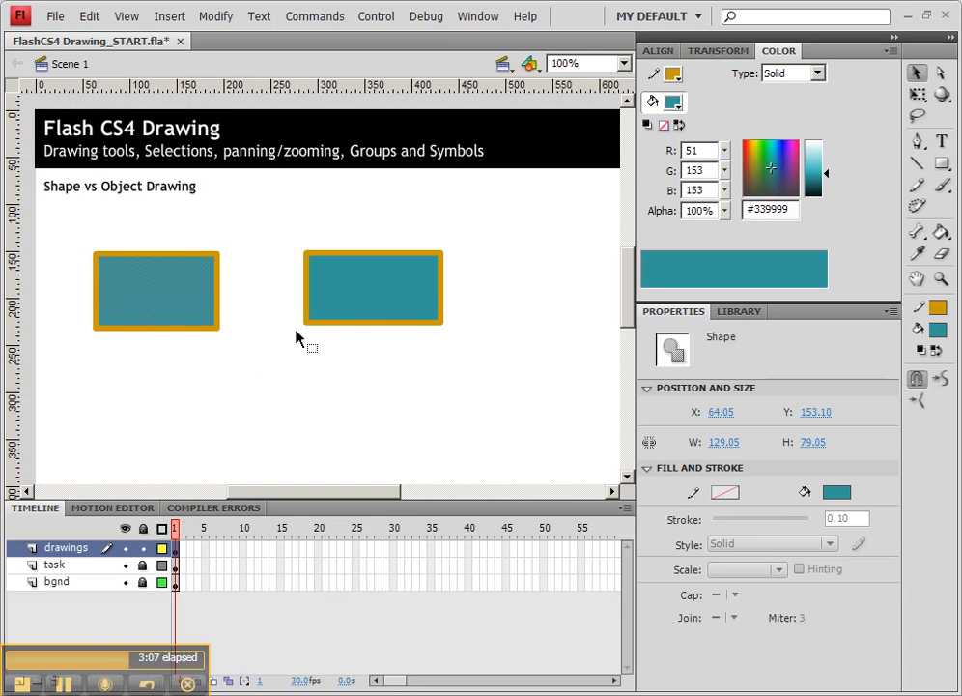
click(341, 310)
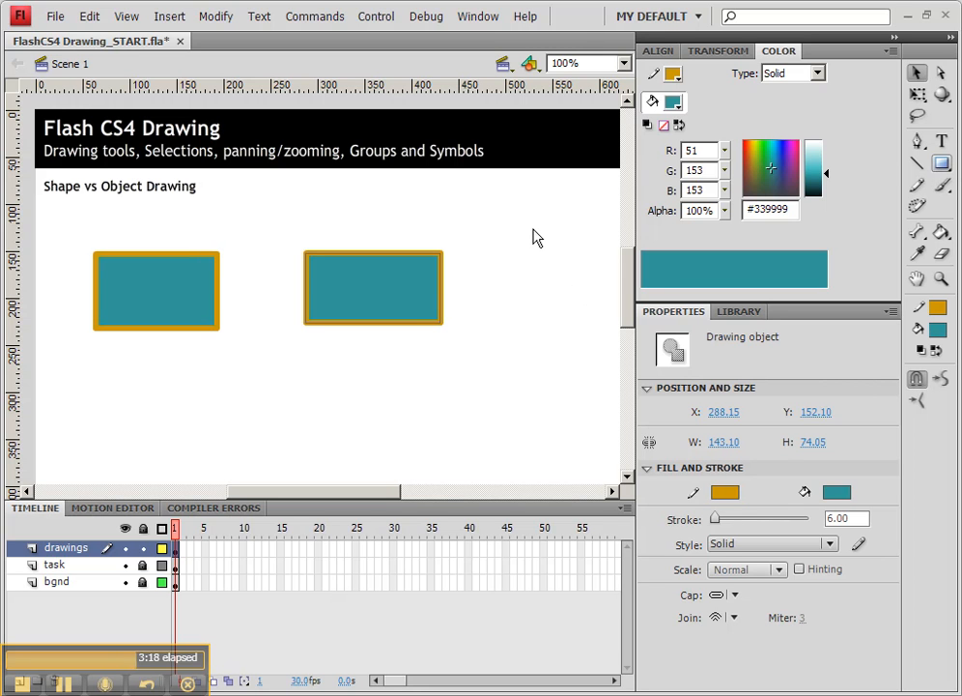
Overlap the right drawing object with another about 153 by 68 px, and the left shape's lower-right corner with a smaller plain shape rectangle
key(r)
mouse_move(541, 216)
mouse_down()
mouse_move(408, 266)
mouse_move(397, 281)
mouse_up()
key(ctrl+z)
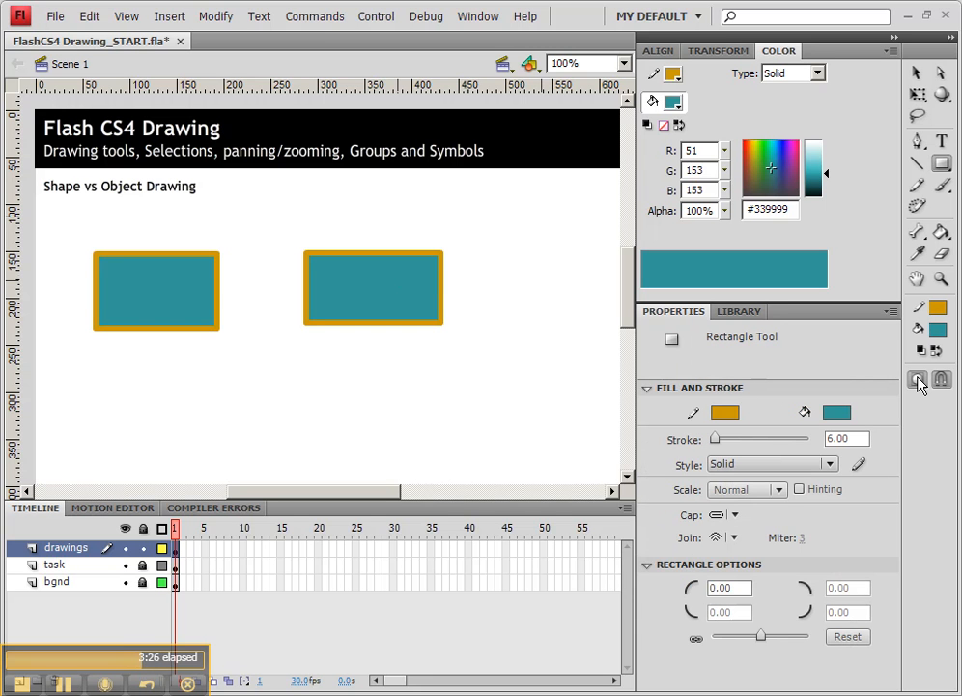
key(ctrl+y)
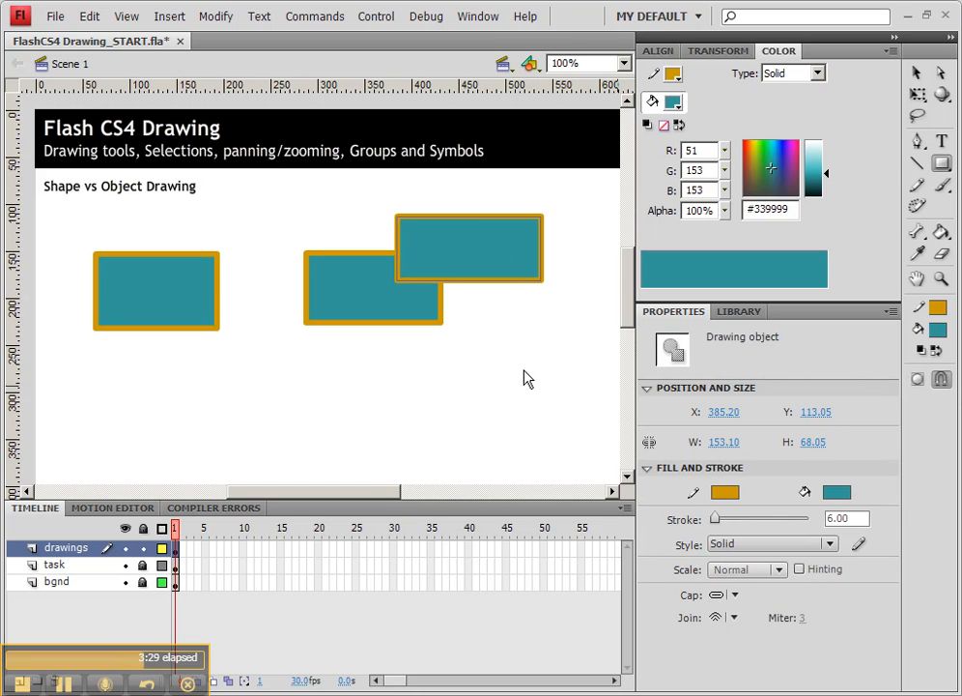
drag(258, 361, 165, 297)
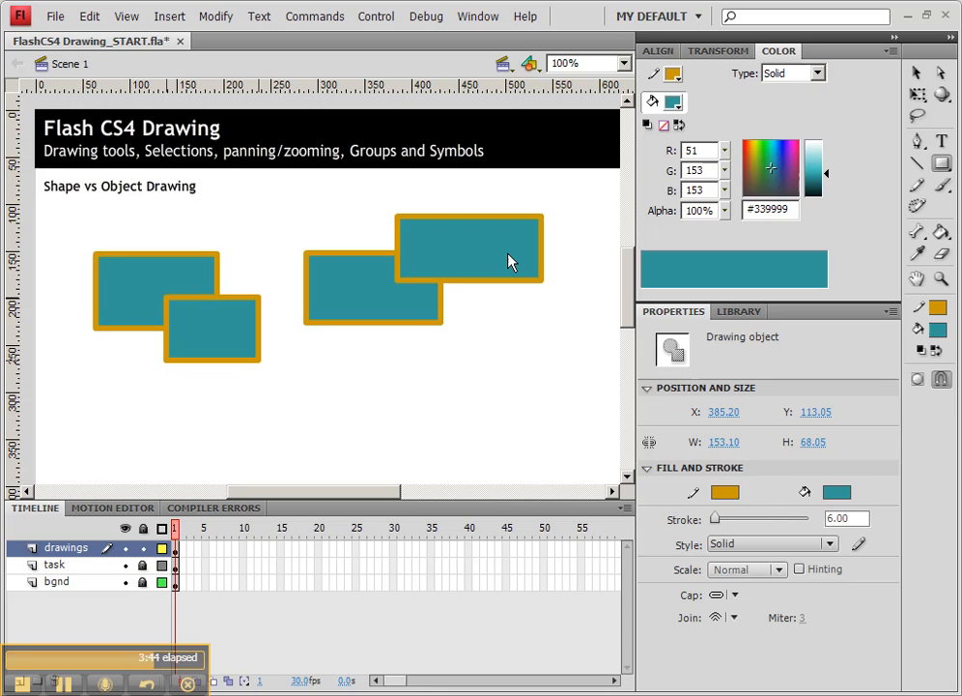
Move both overlapping drawing objects up and to the right, placing the lower one at about X 328, Y 130
key(v)
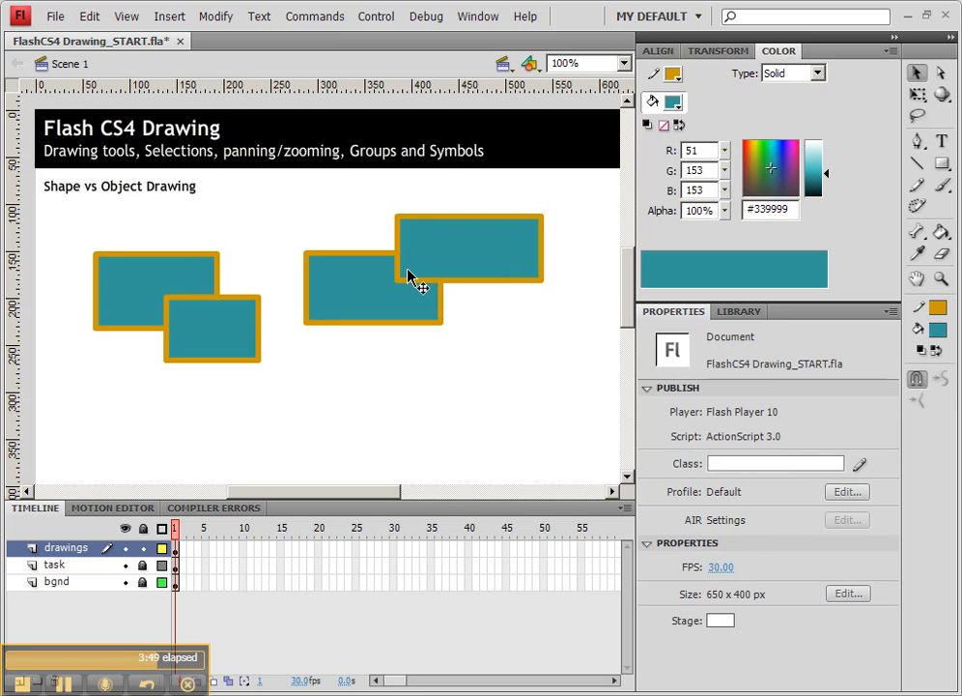
drag(442, 263, 470, 240)
mouse_move(423, 273)
mouse_down()
mouse_move(431, 274)
mouse_move(430, 264)
mouse_up()
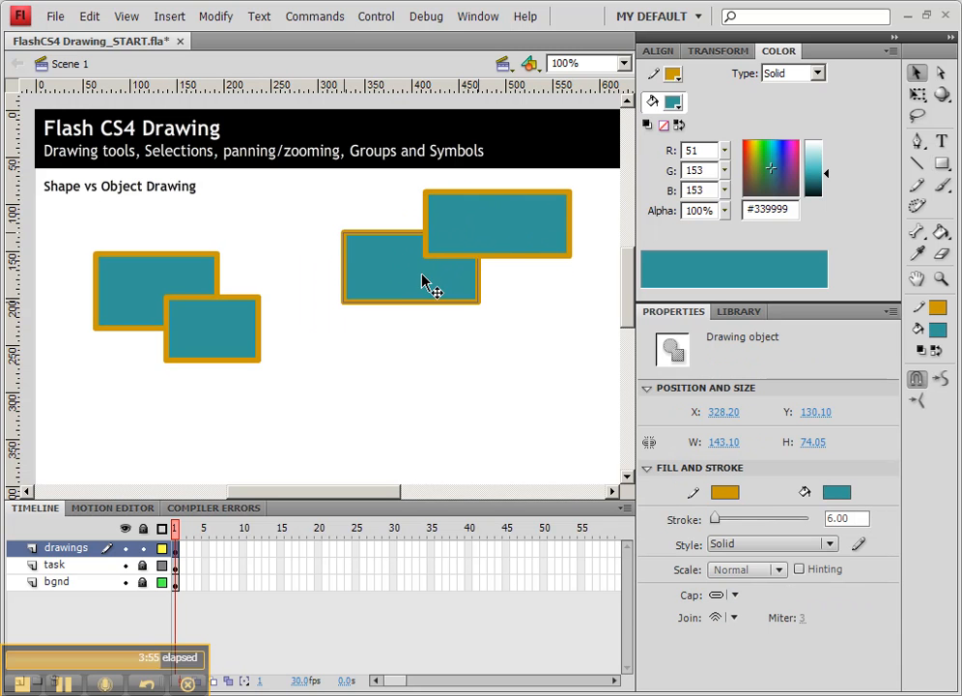
Move the smaller plain rectangle's fill down and right to about X 260, Y 271, and delete its outline segments protruding from the larger shape
click(218, 332)
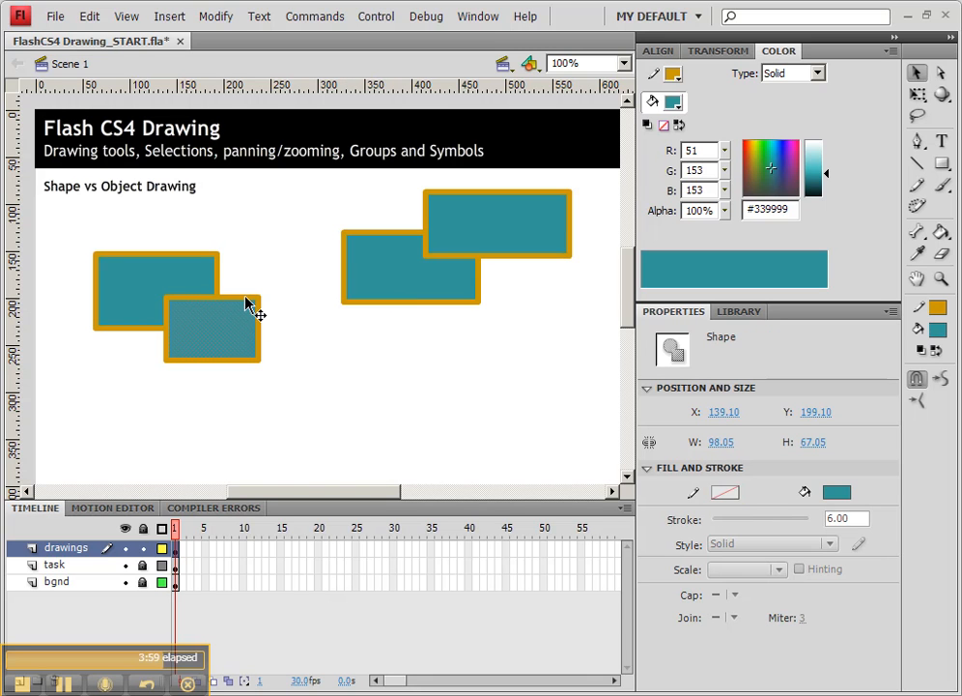
mouse_move(241, 332)
mouse_down()
mouse_move(279, 376)
mouse_move(333, 394)
mouse_up()
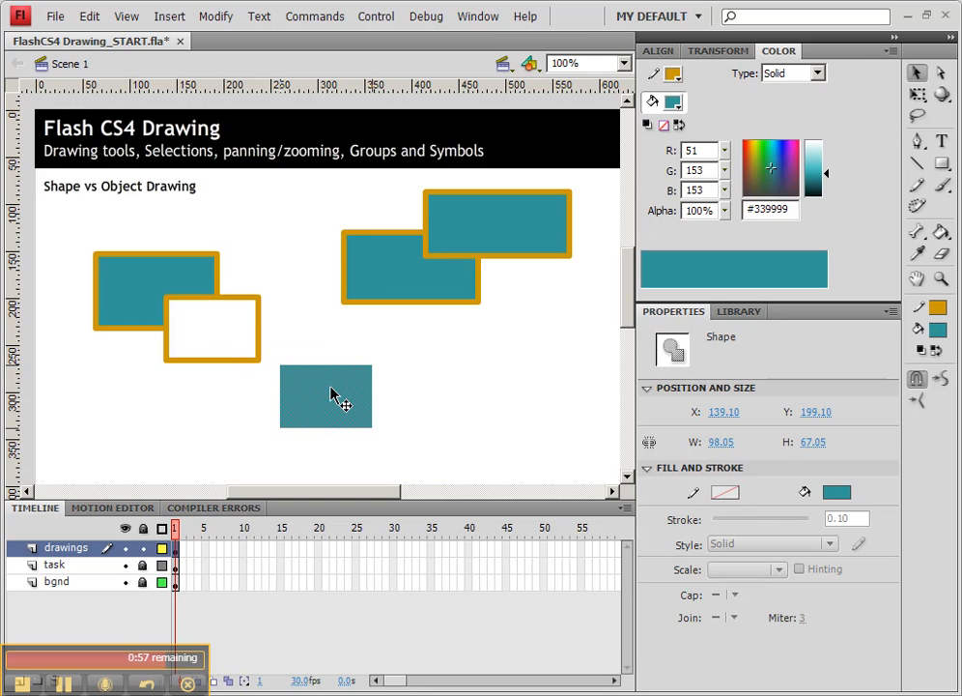
click(239, 361)
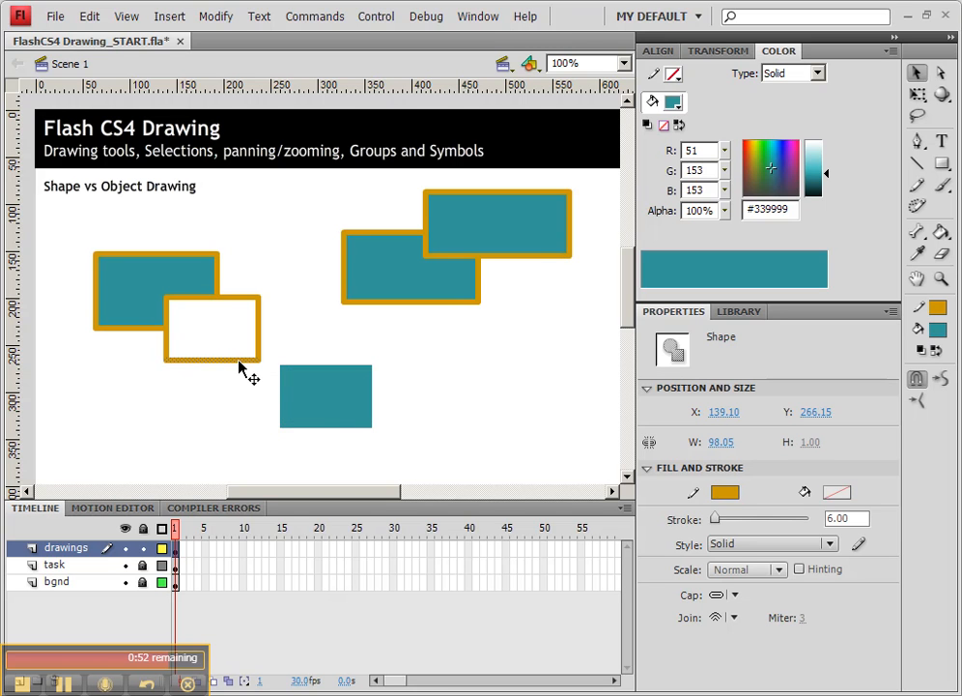
key(Delete)
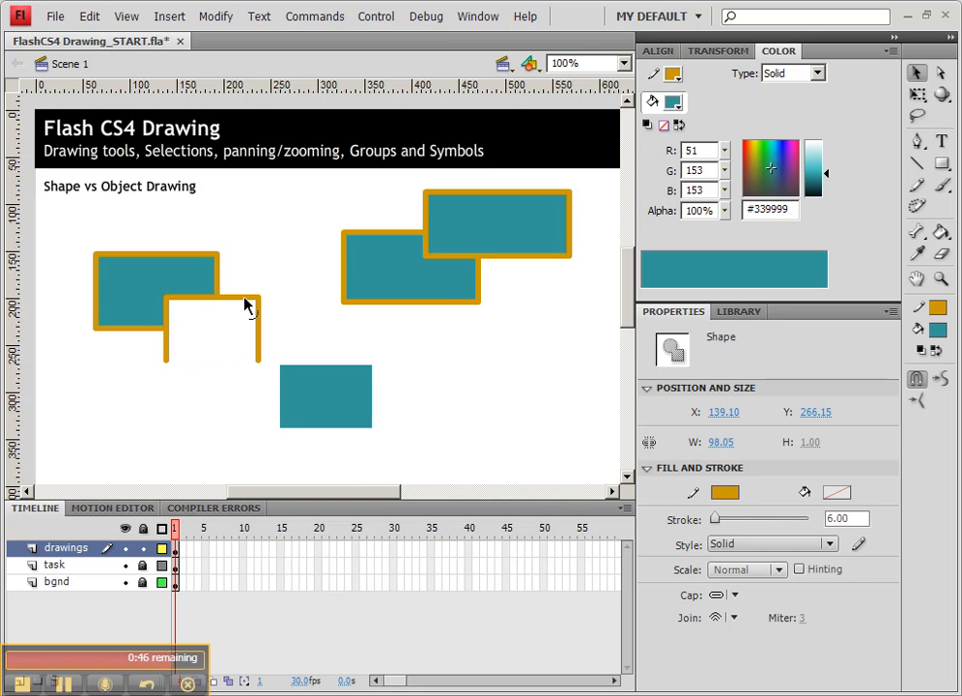
key(Delete)
click(245, 299)
key(Delete)
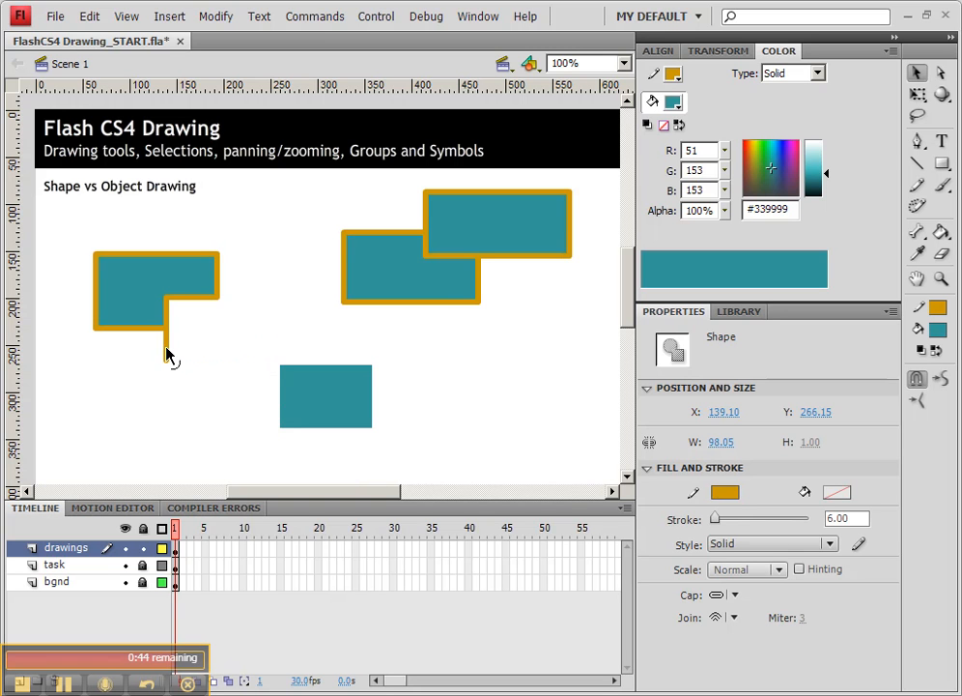
click(167, 350)
key(Delete)
Draw a diagonal line across the detached fill with the Line tool and move the piece left of it to about X 227, Y 267
click(917, 164)
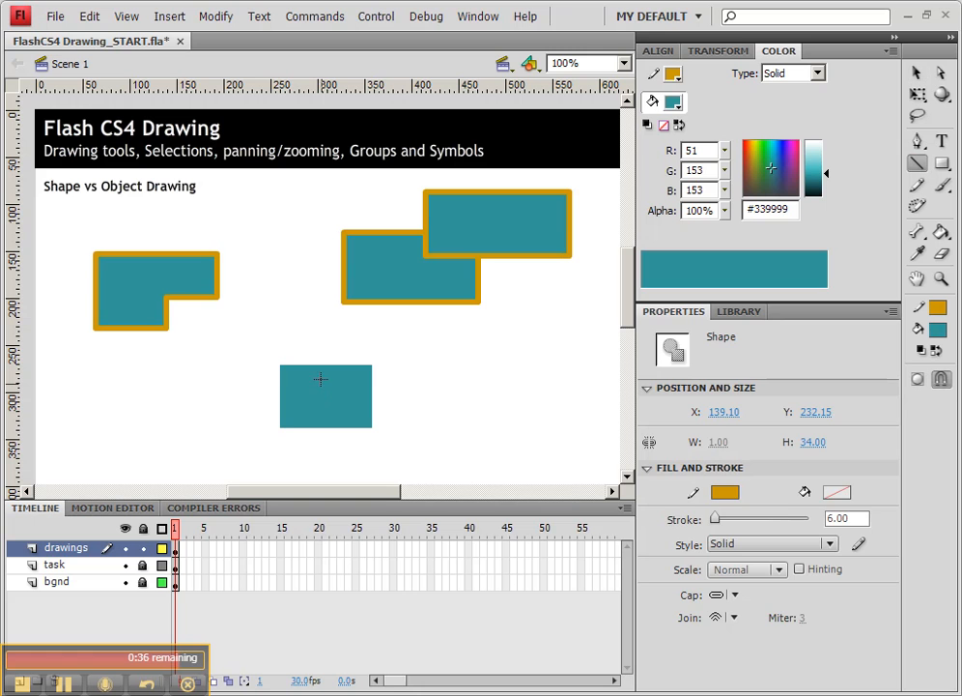
drag(332, 346, 286, 447)
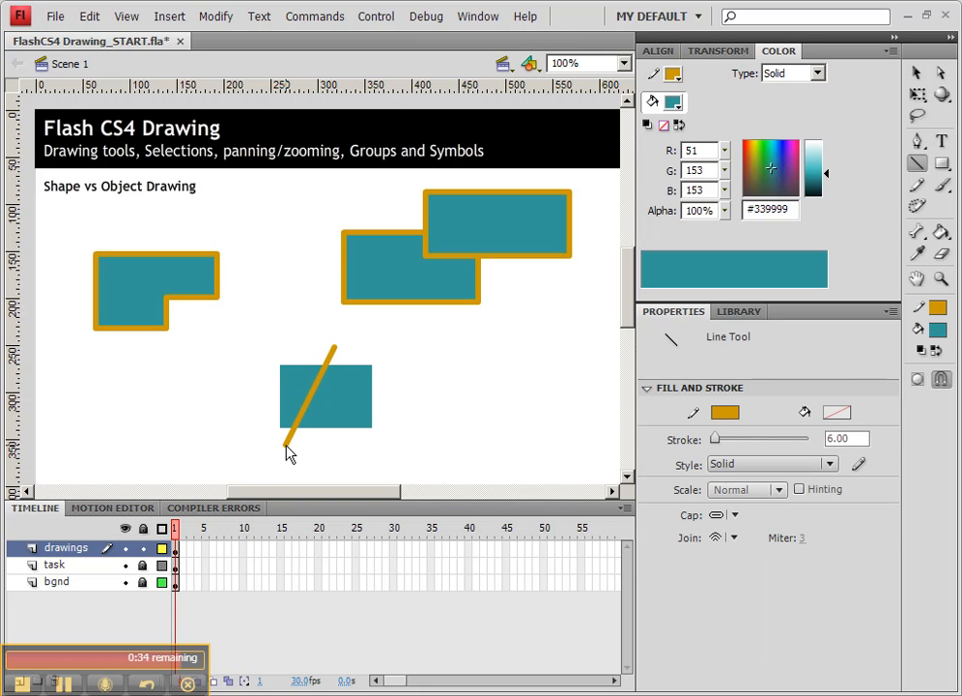
click(916, 72)
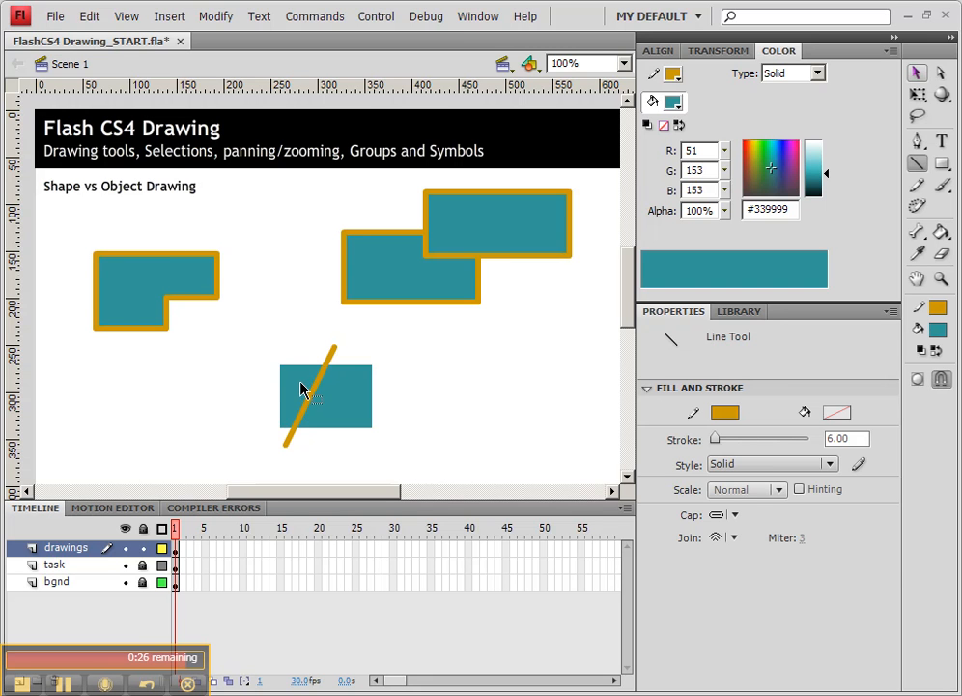
key(v)
click(302, 391)
drag(301, 390, 273, 387)
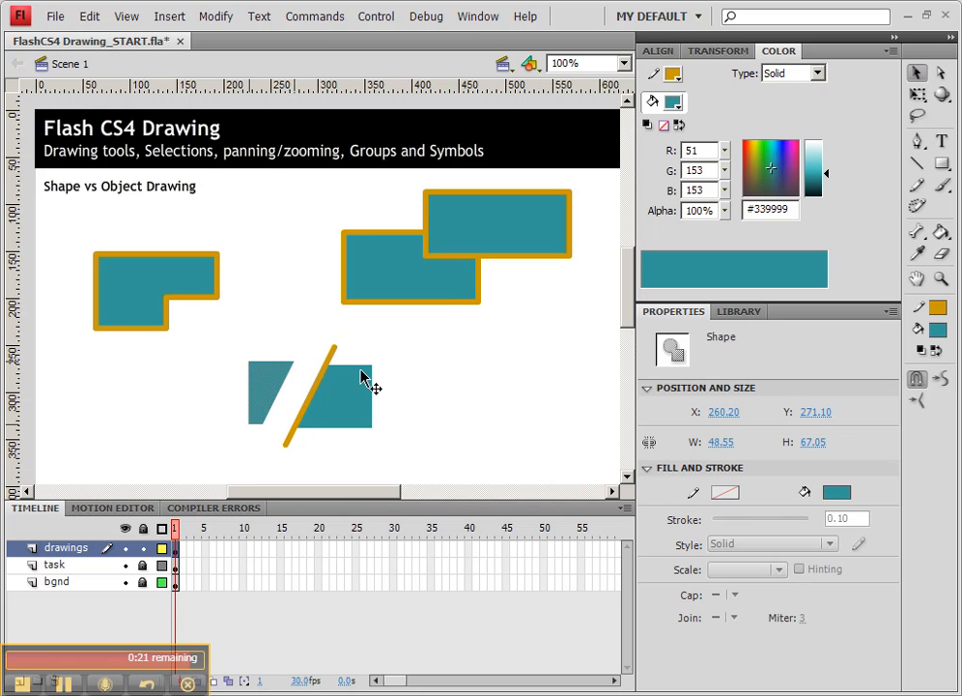
Cut two vertical strips, about 11 px and 22 px wide, out of the fill right of the diagonal line, the wider one also crossing the line
drag(352, 354, 366, 455)
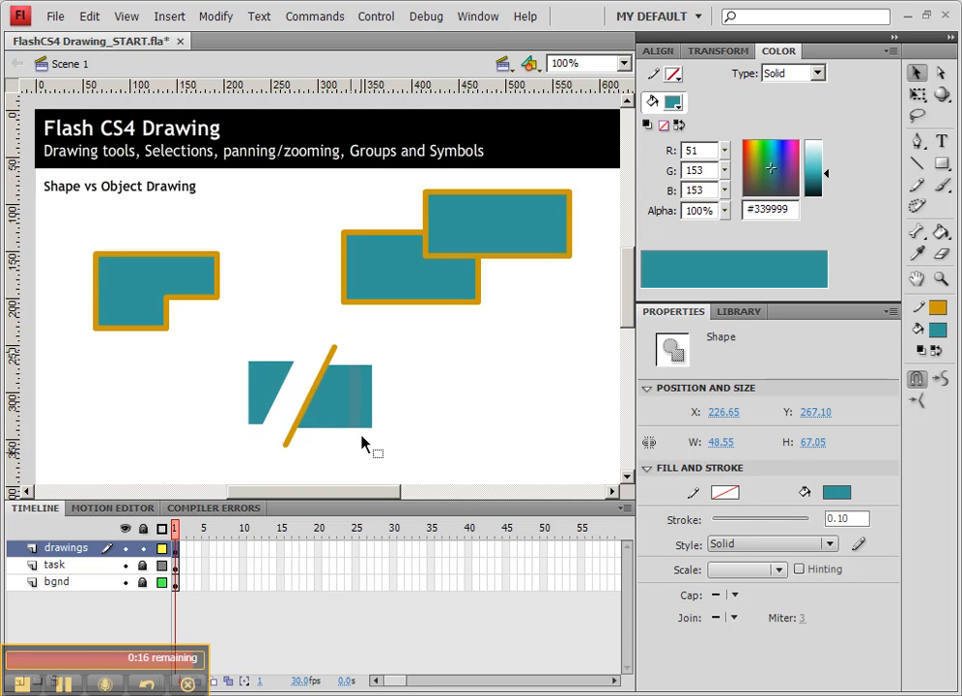
key(Delete)
click(363, 422)
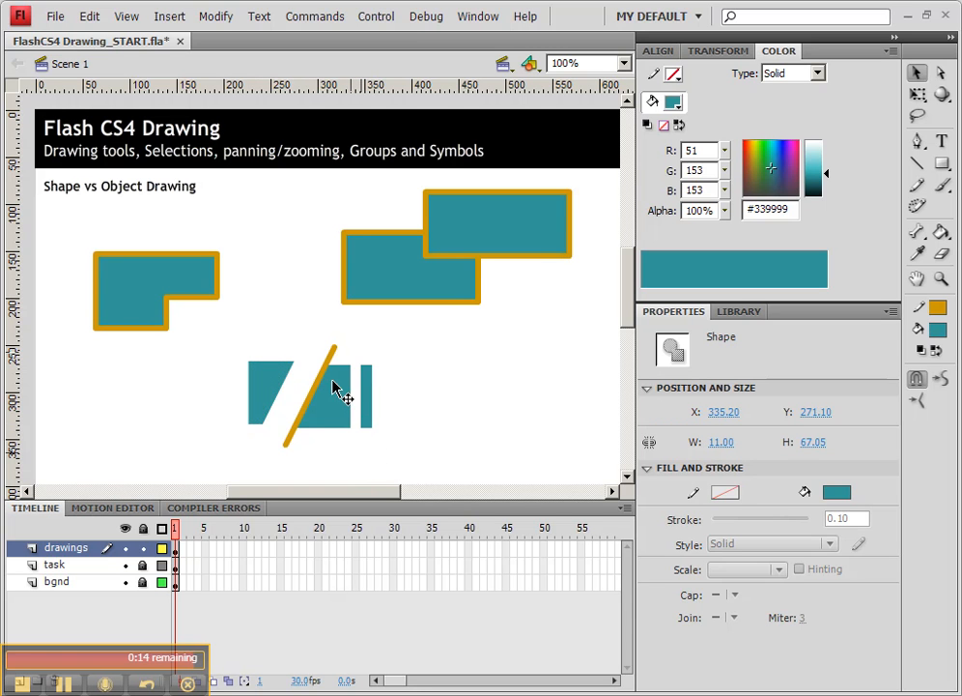
click(324, 445)
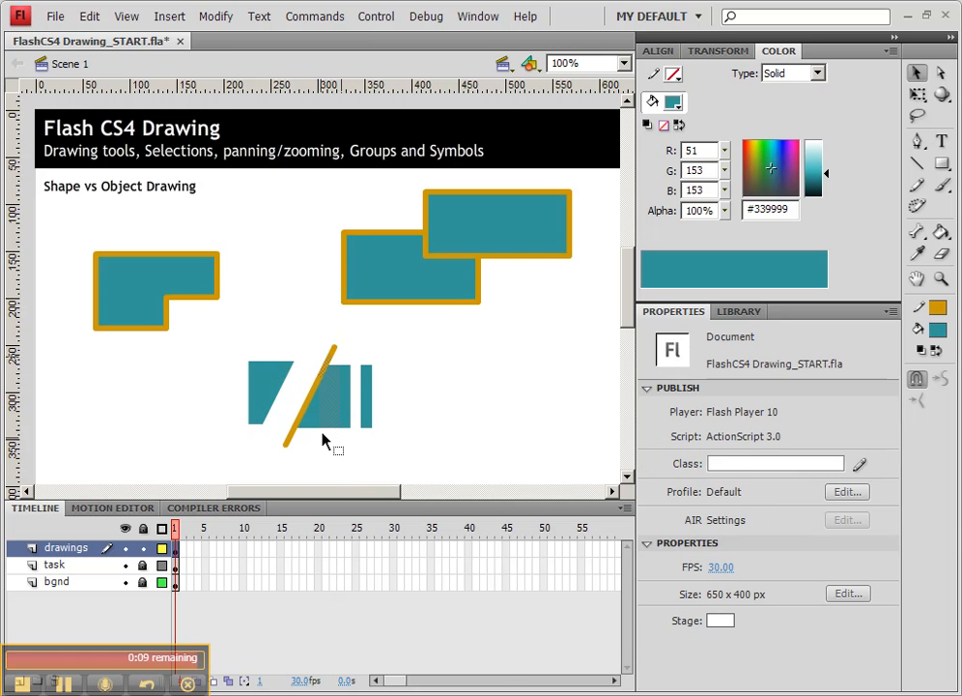
key(Delete)
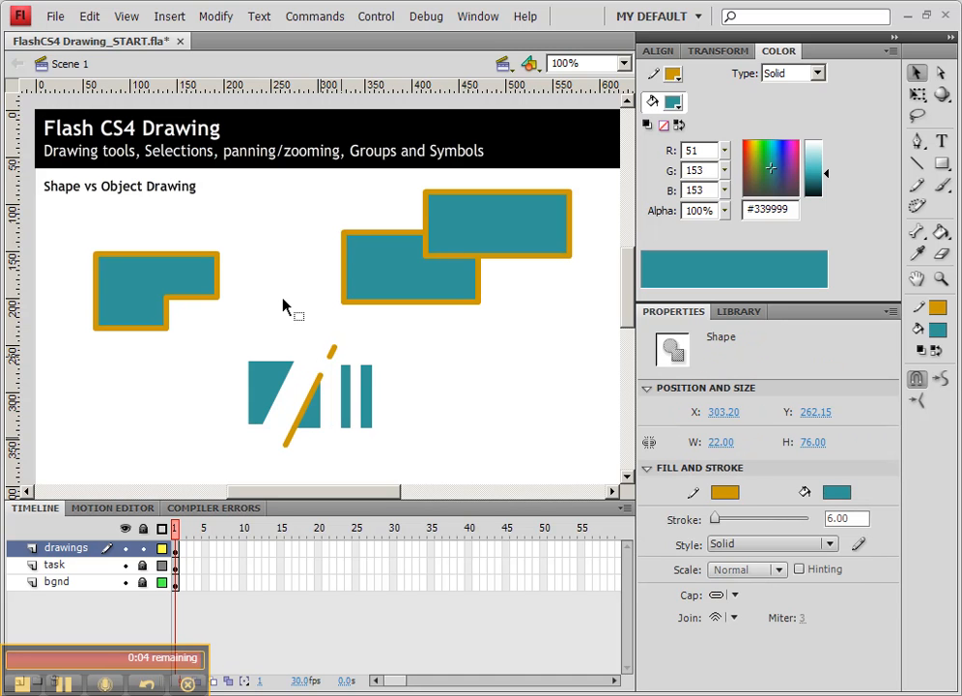
click(283, 306)
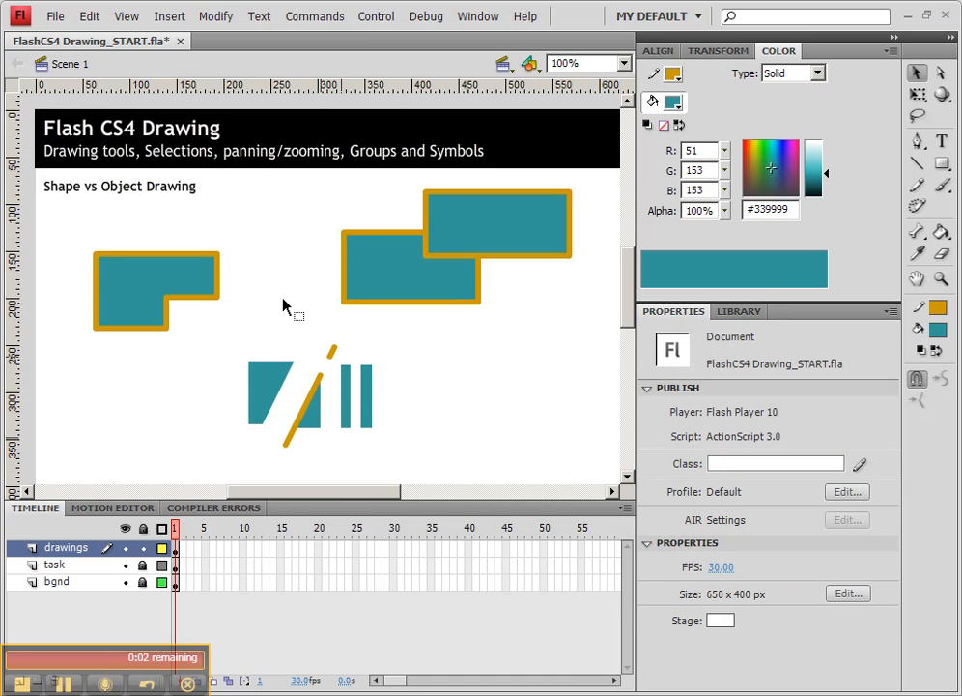